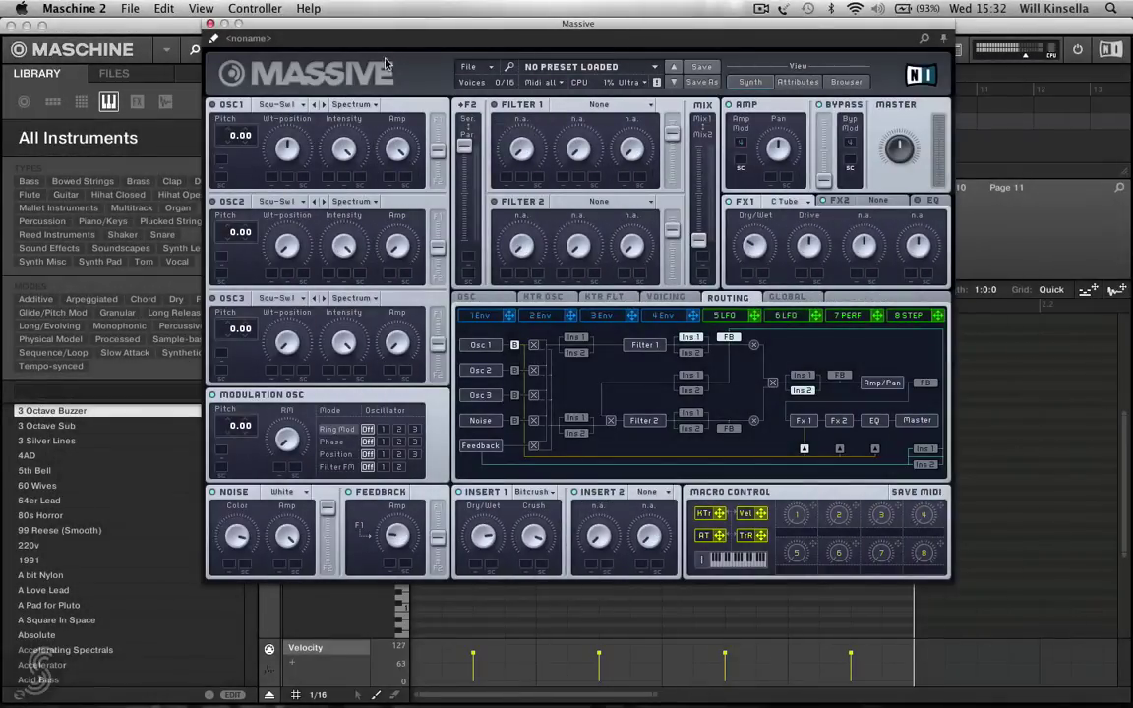
# Step: Close the Massive window, select the DRUMS group A1 and unmute it
pyautogui.moveTo(367, 23); pyautogui.dragTo(677, 12)
pyautogui.click(349, 105)
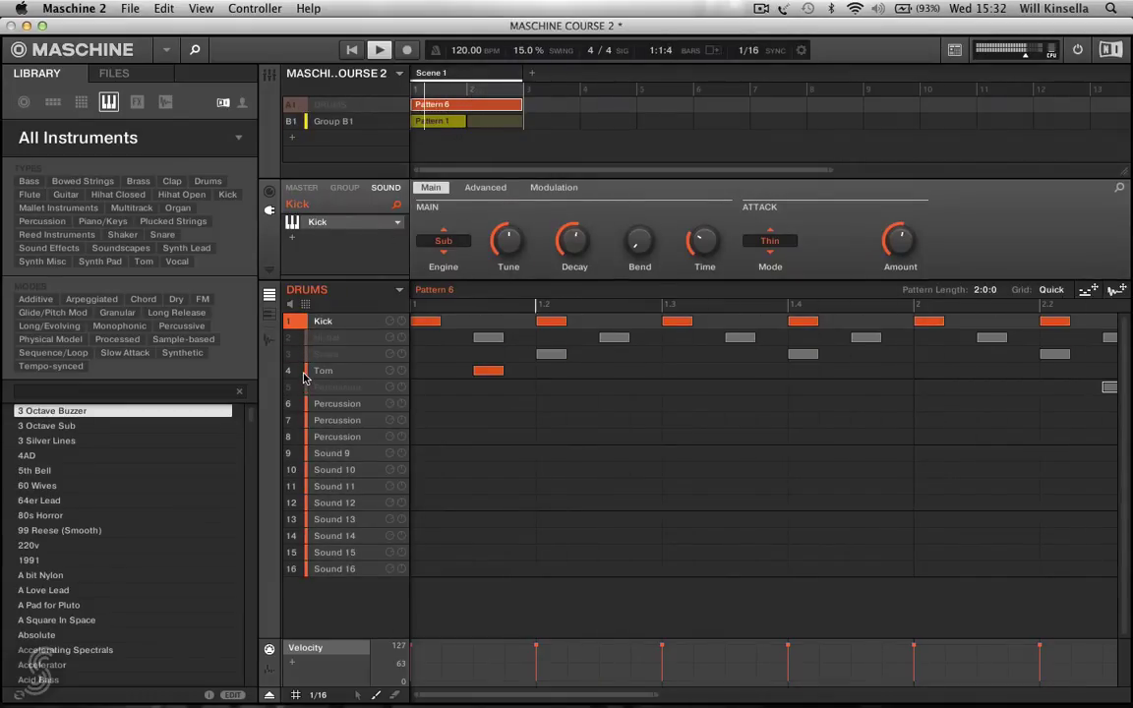
pyautogui.click(298, 108)
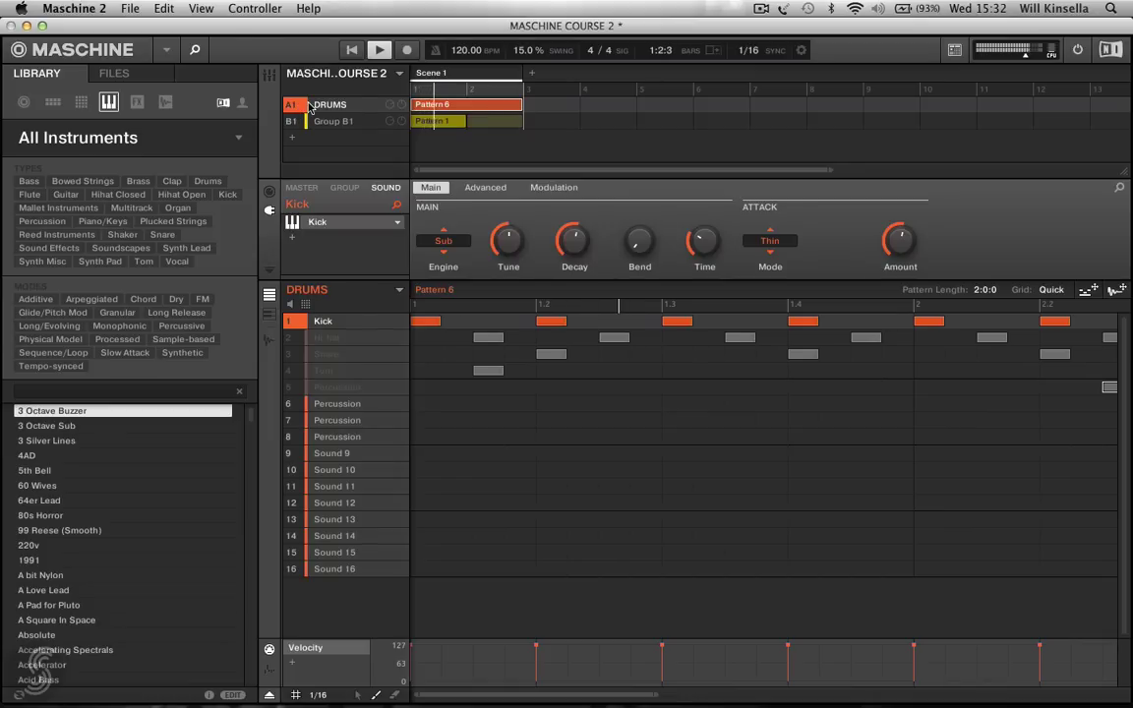
# Step: Select Group B1 and switch Maschine to the Mixer view
pyautogui.click(333, 124)
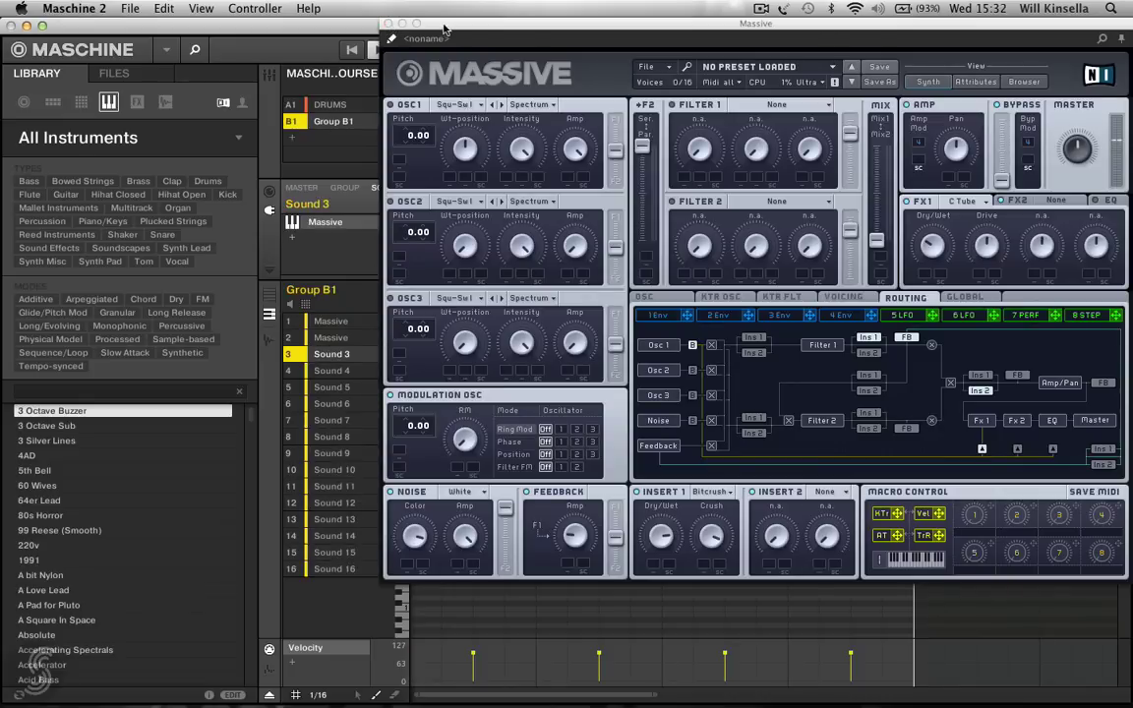
pyautogui.moveTo(398, 24); pyautogui.dragTo(734, 22)
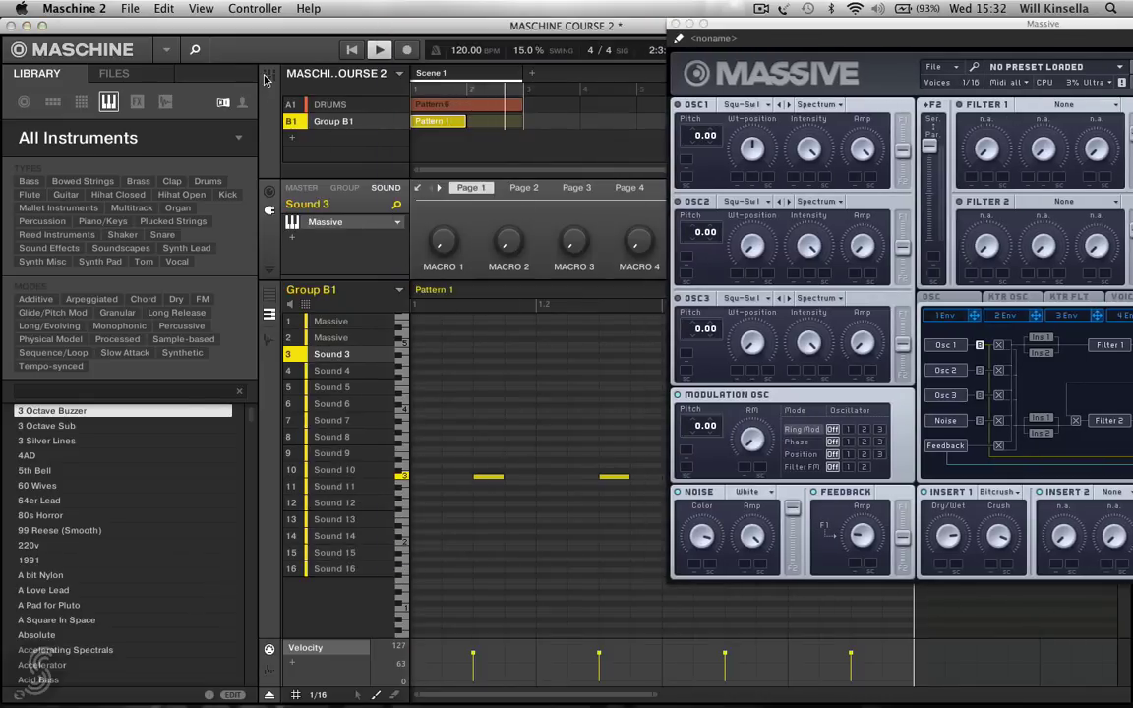
pyautogui.press('super+m')
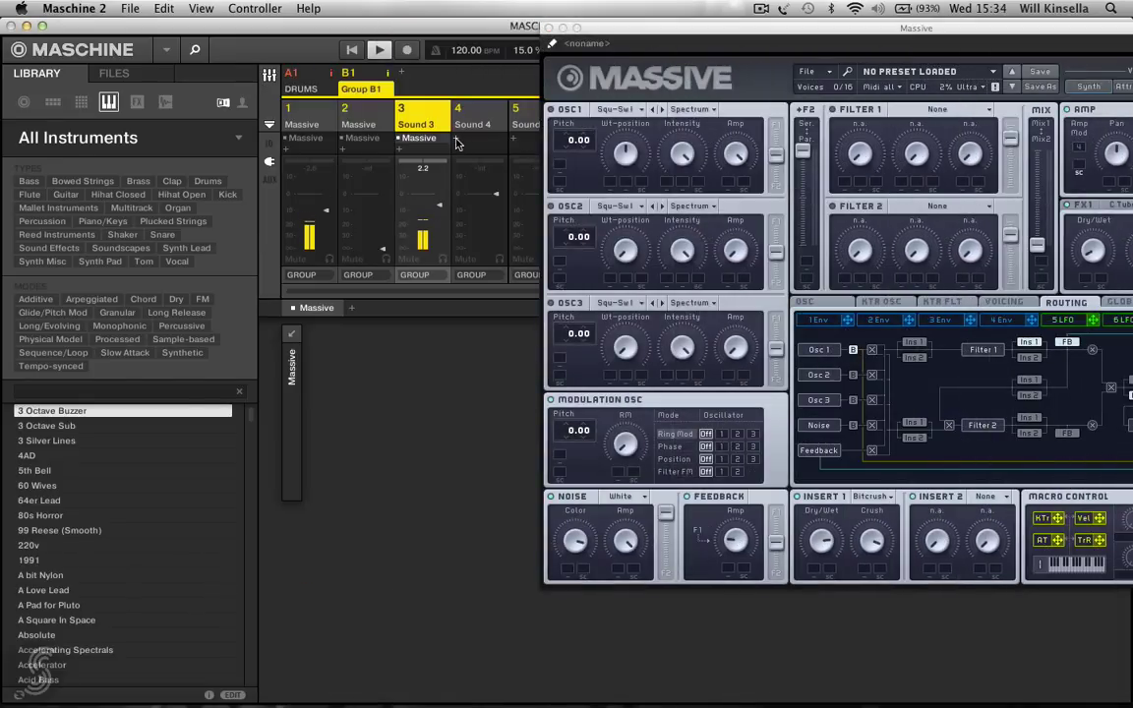
# Step: Load Native Instruments Massive into Sound 3's plugin slot and position its window
pyautogui.click(456, 140)
pyautogui.moveTo(513, 152)
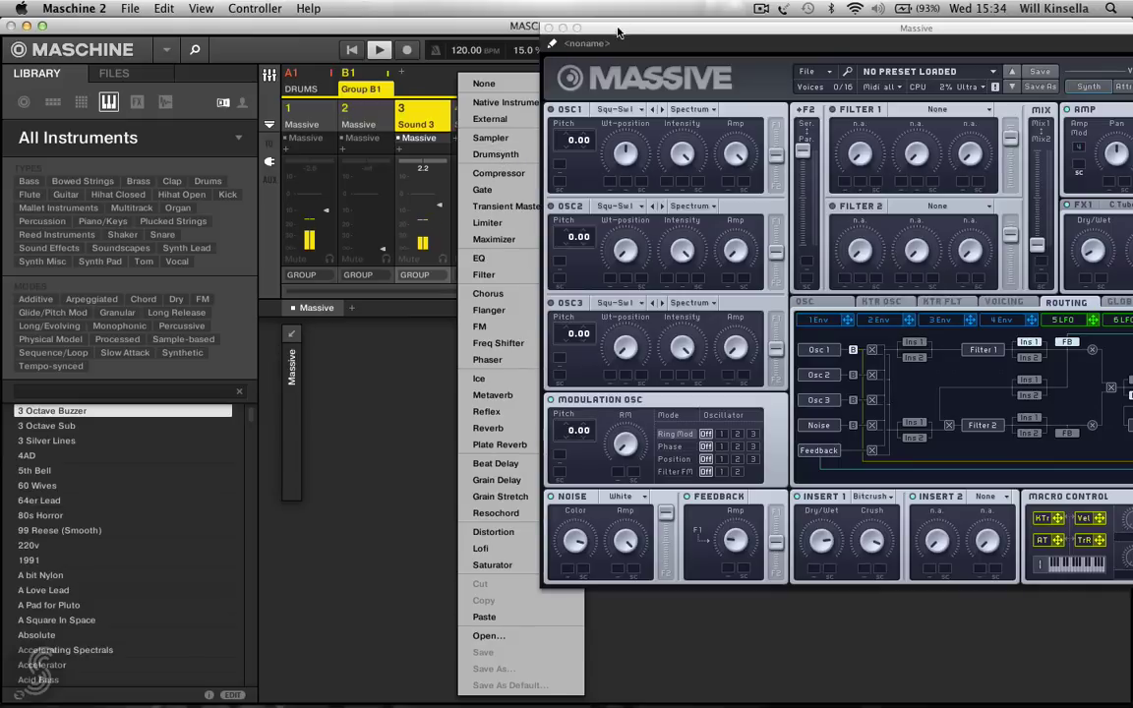
pyautogui.moveTo(614, 31); pyautogui.dragTo(886, 14)
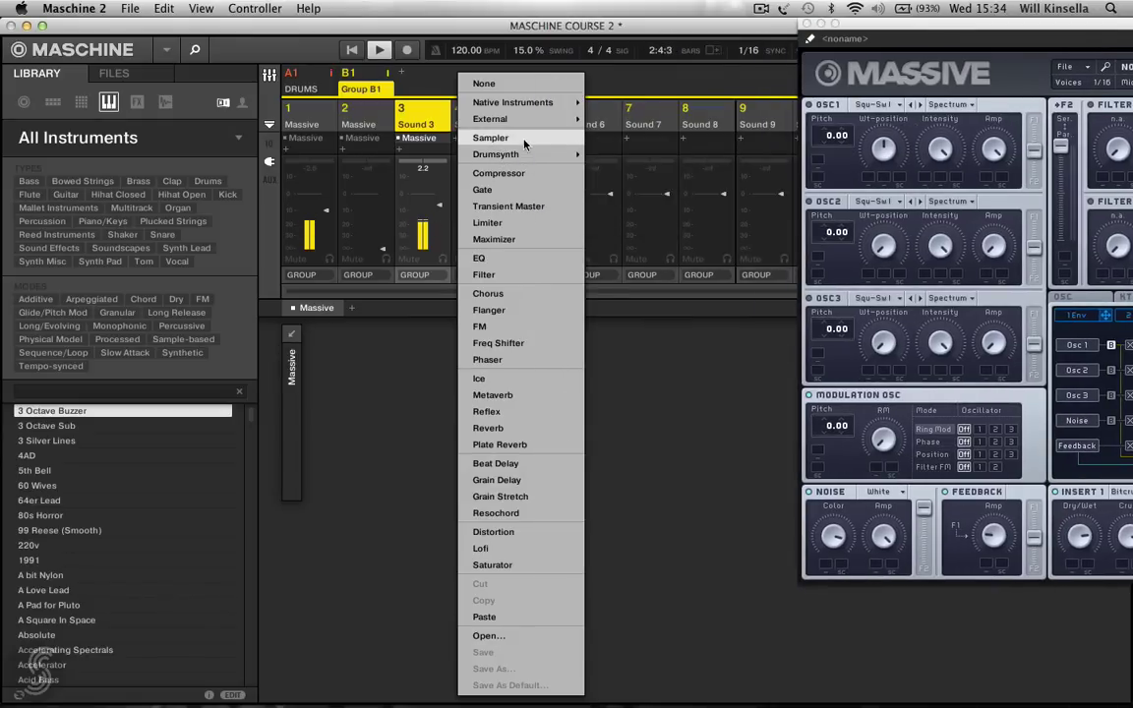
pyautogui.moveTo(526, 121)
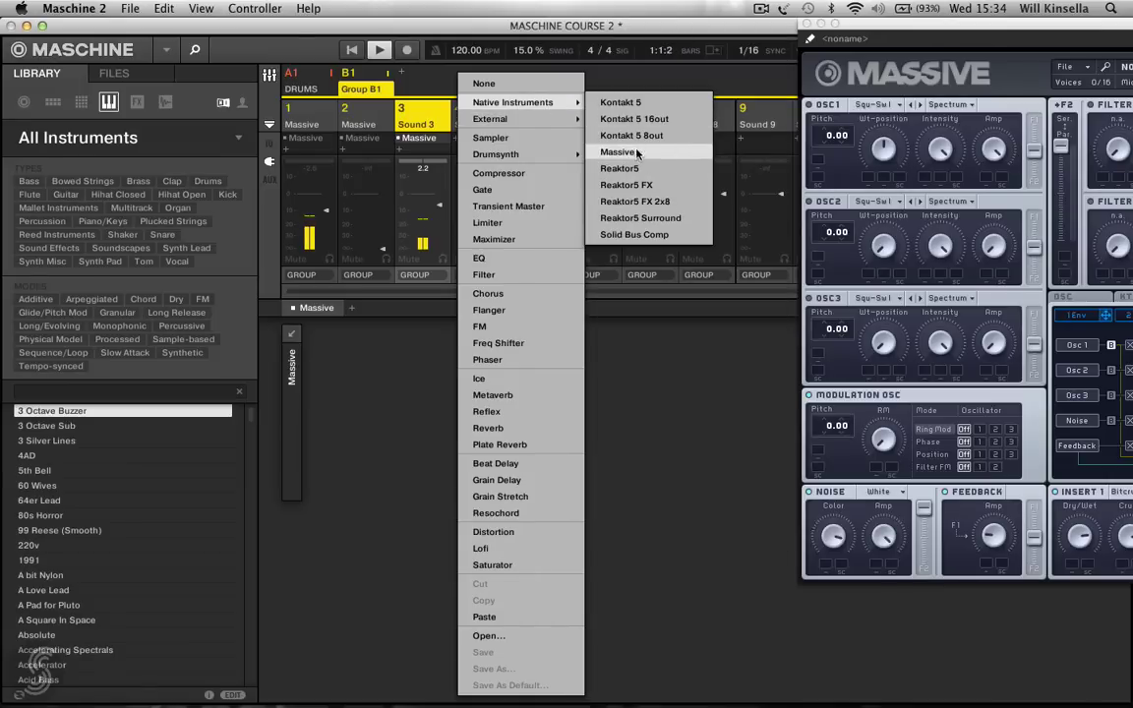
pyautogui.click(619, 152)
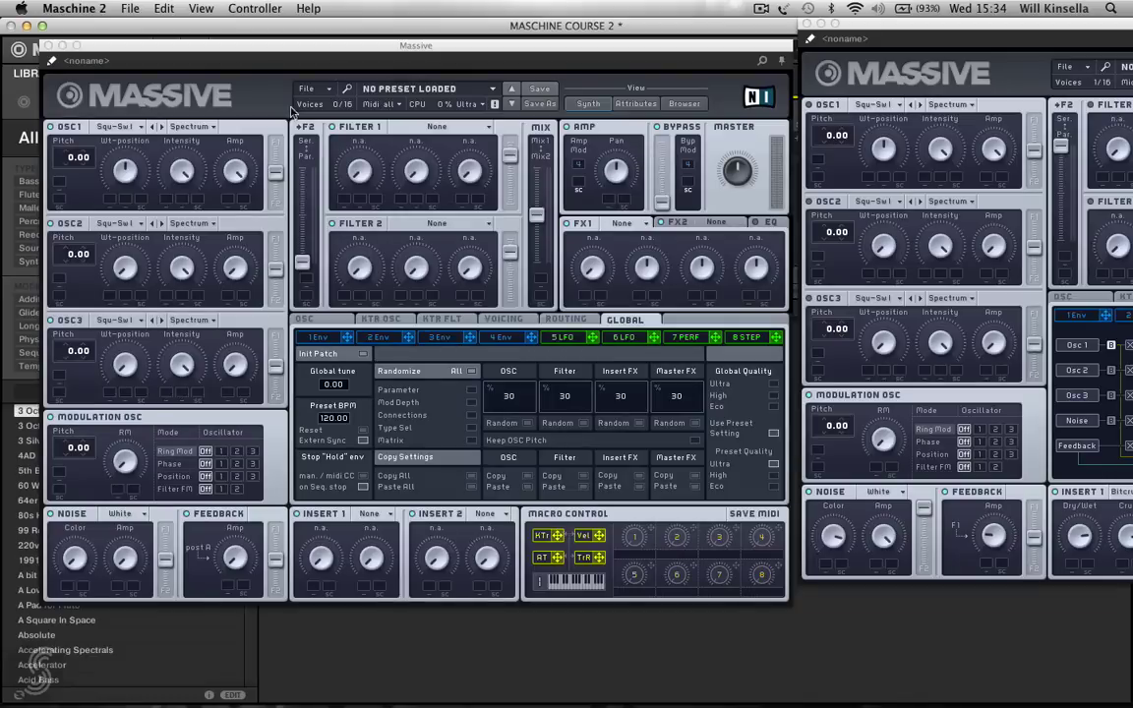
pyautogui.moveTo(292, 60); pyautogui.dragTo(658, 27)
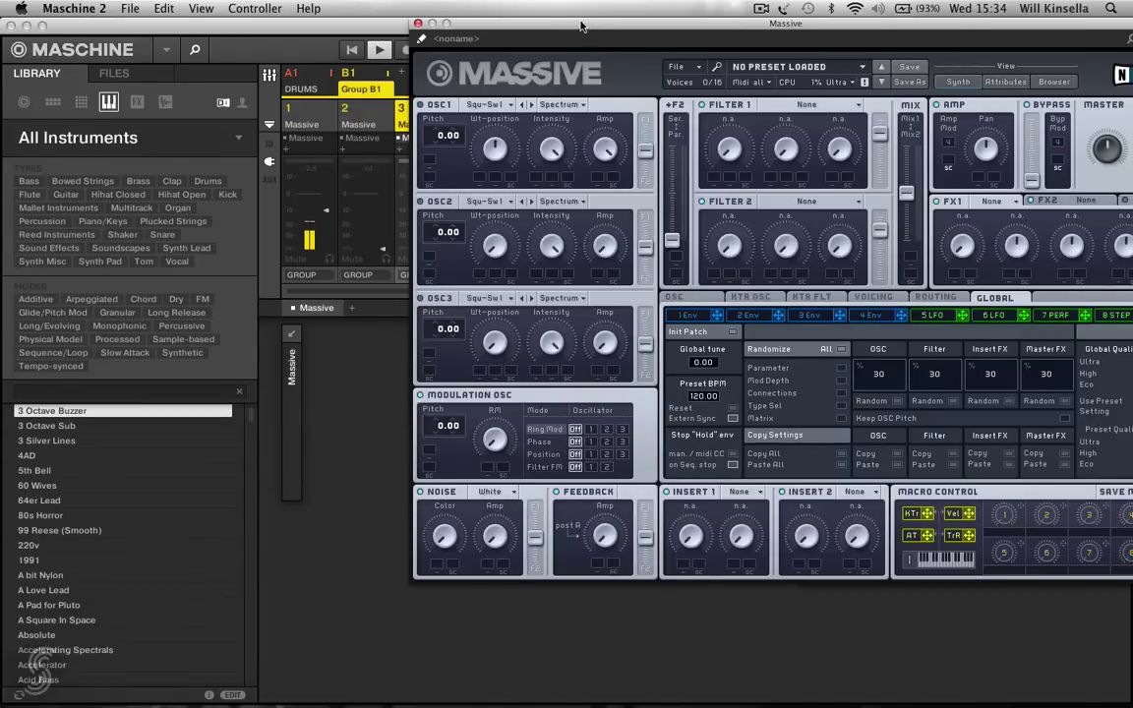
pyautogui.moveTo(649, 22); pyautogui.dragTo(856, 22)
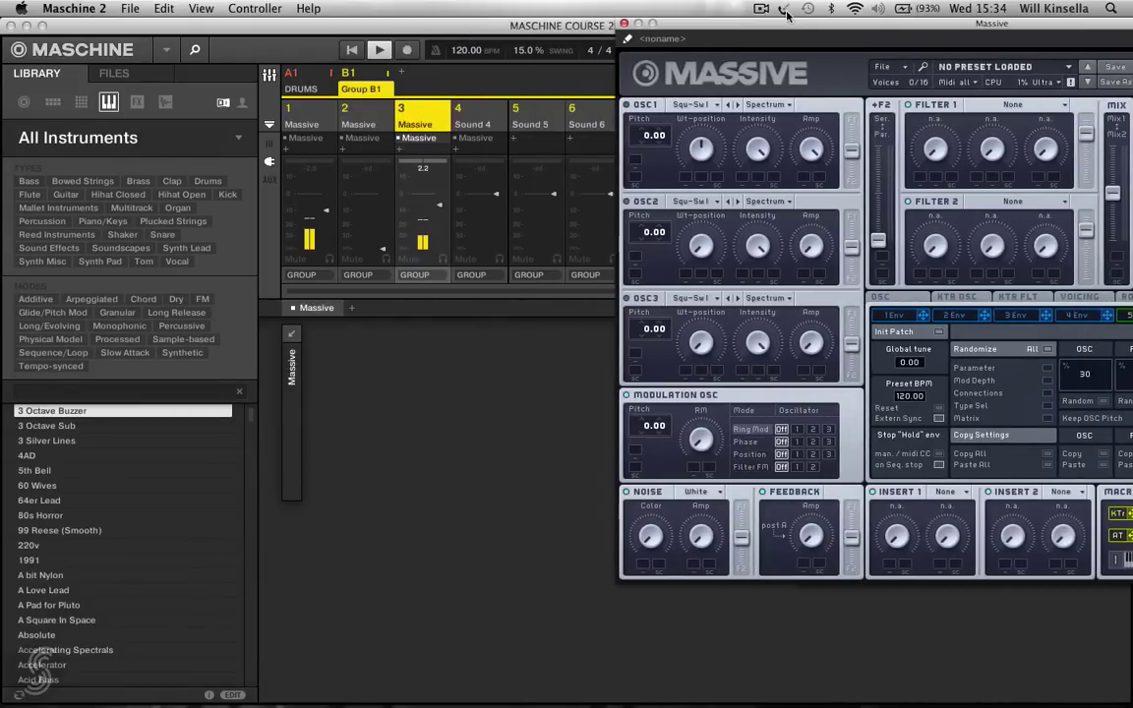
# Step: Select Sound 4, switch the pattern editor to group view, and place notes at 1.2 and 1.4
pyautogui.click(473, 124)
pyautogui.click(269, 76)
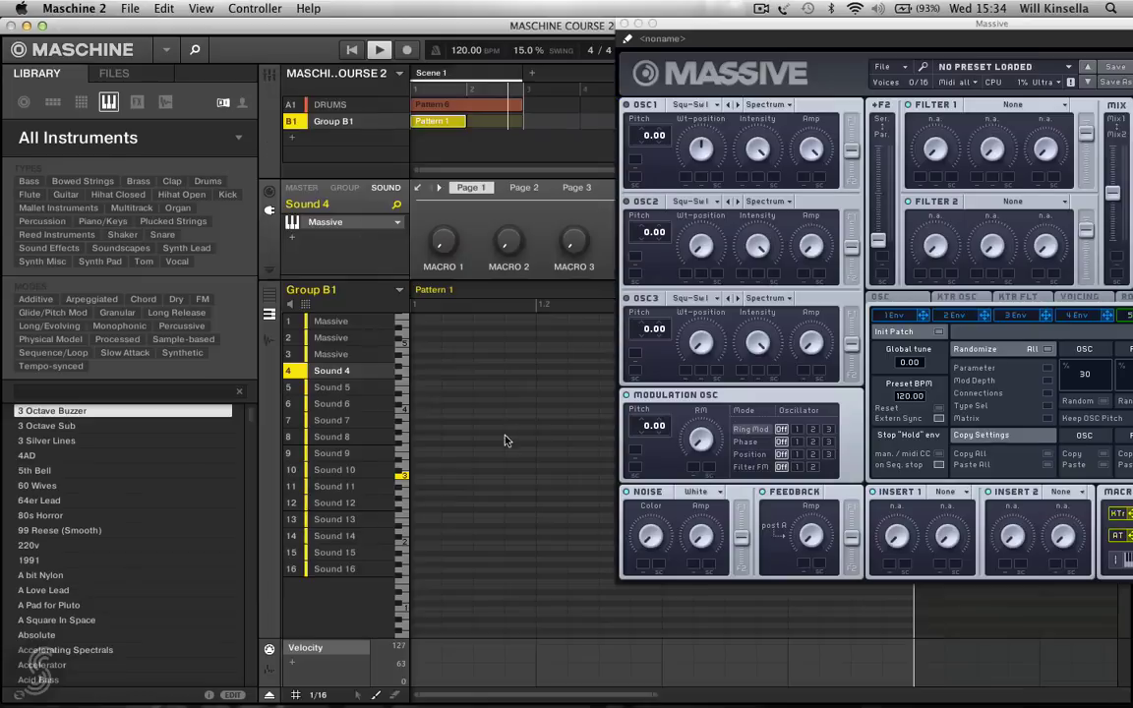
pyautogui.click(270, 305)
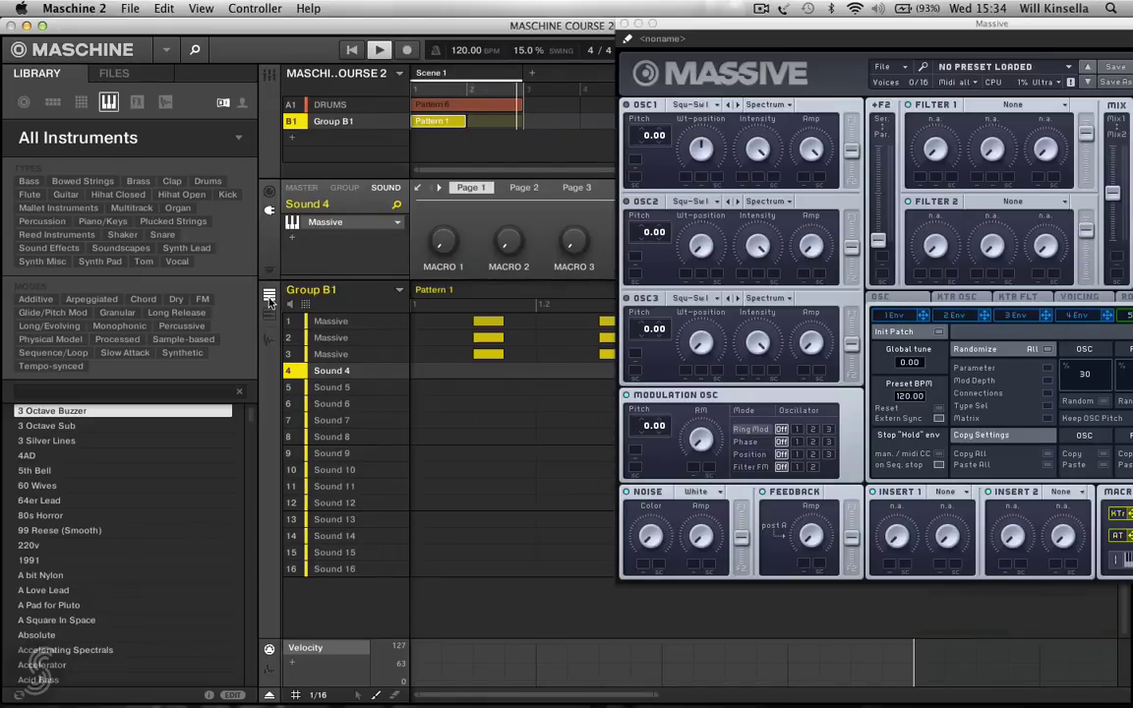
pyautogui.click(551, 370)
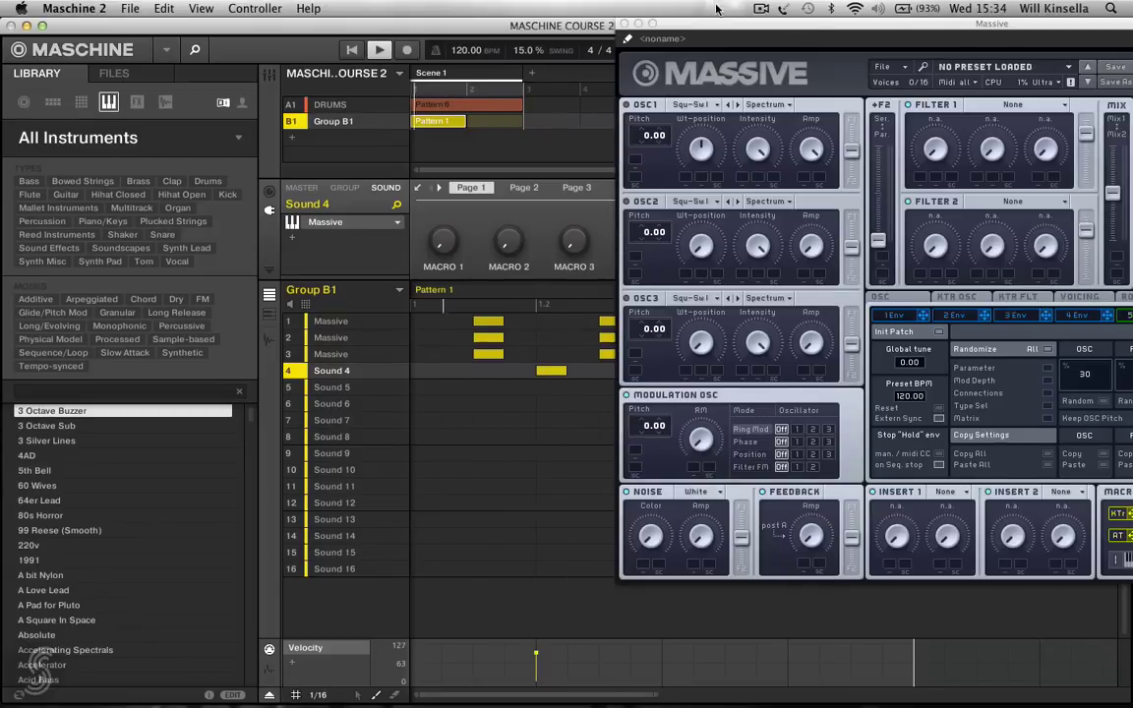
pyautogui.moveTo(709, 26); pyautogui.dragTo(1095, 8)
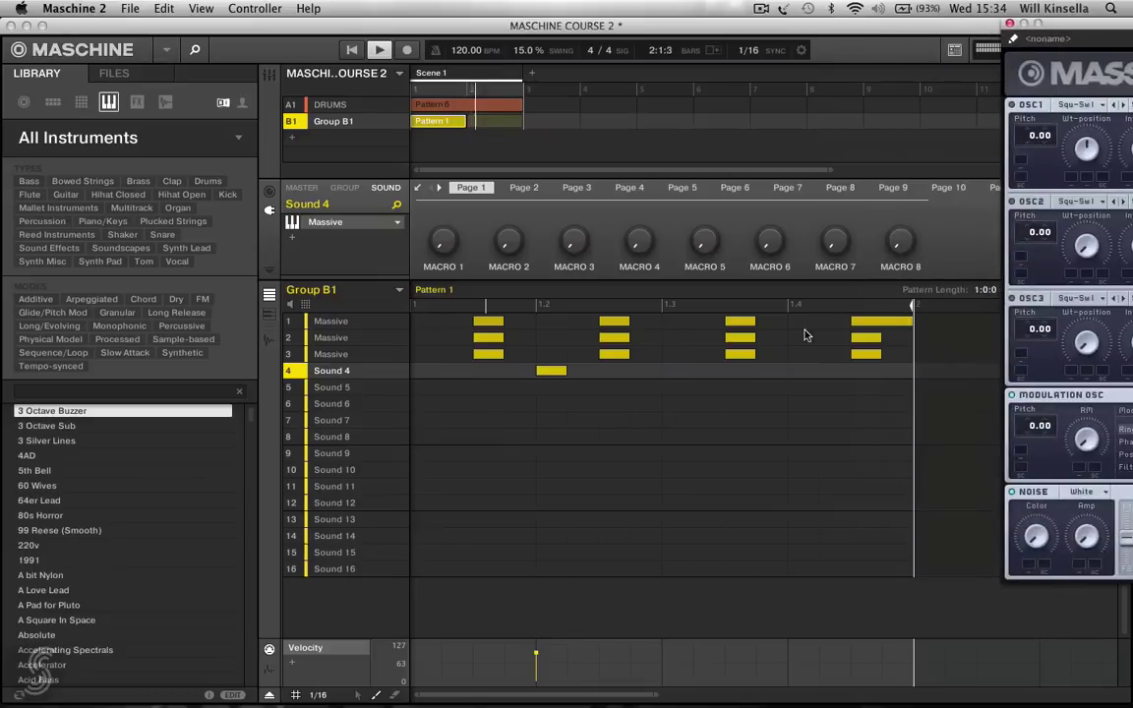
pyautogui.click(802, 371)
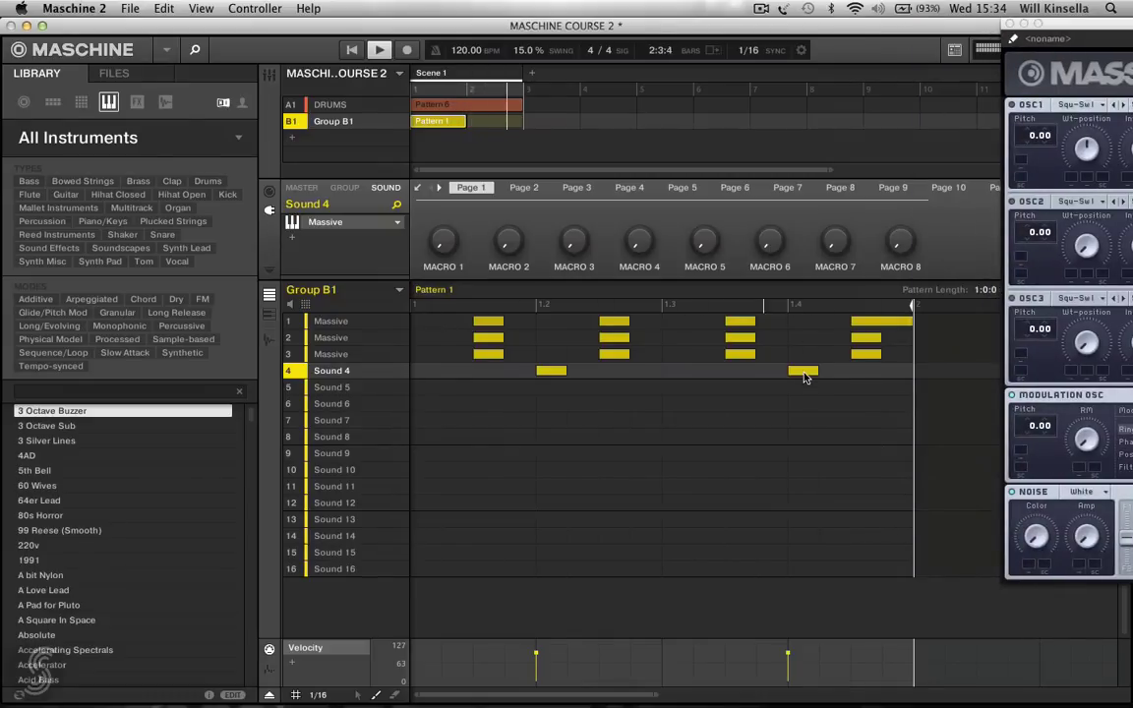
pyautogui.click(1052, 28)
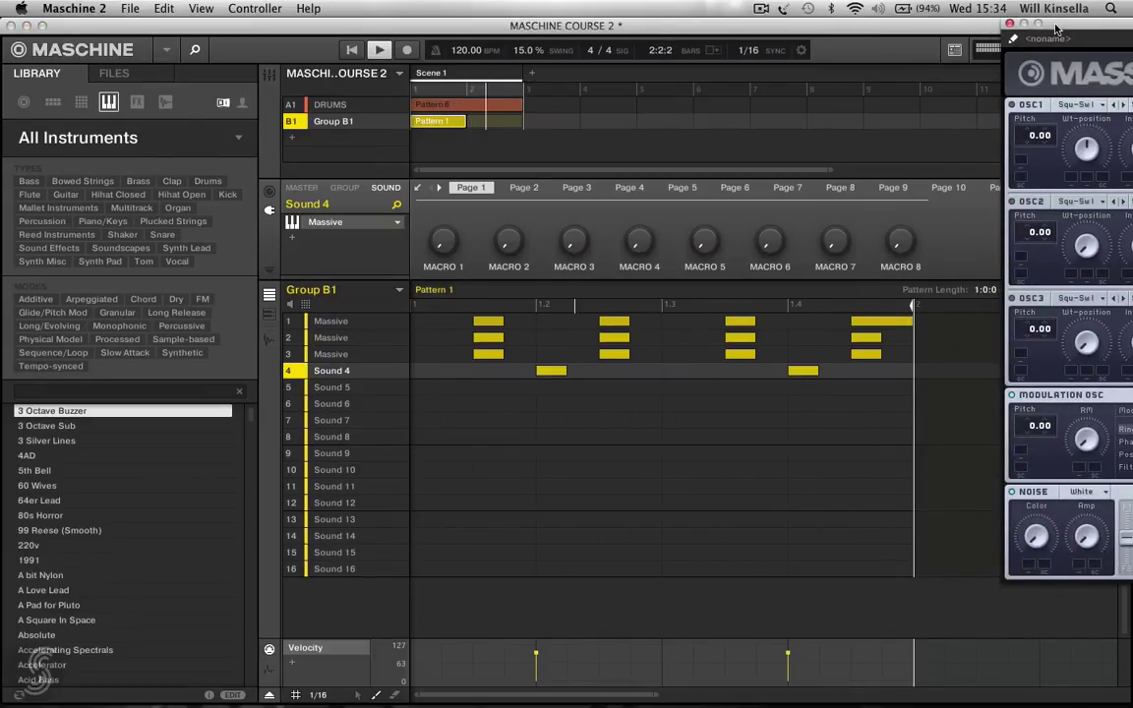
# Step: Drag the Massive window by its title bar to the centre of the screen
pyautogui.moveTo(1055, 28); pyautogui.dragTo(318, 4)
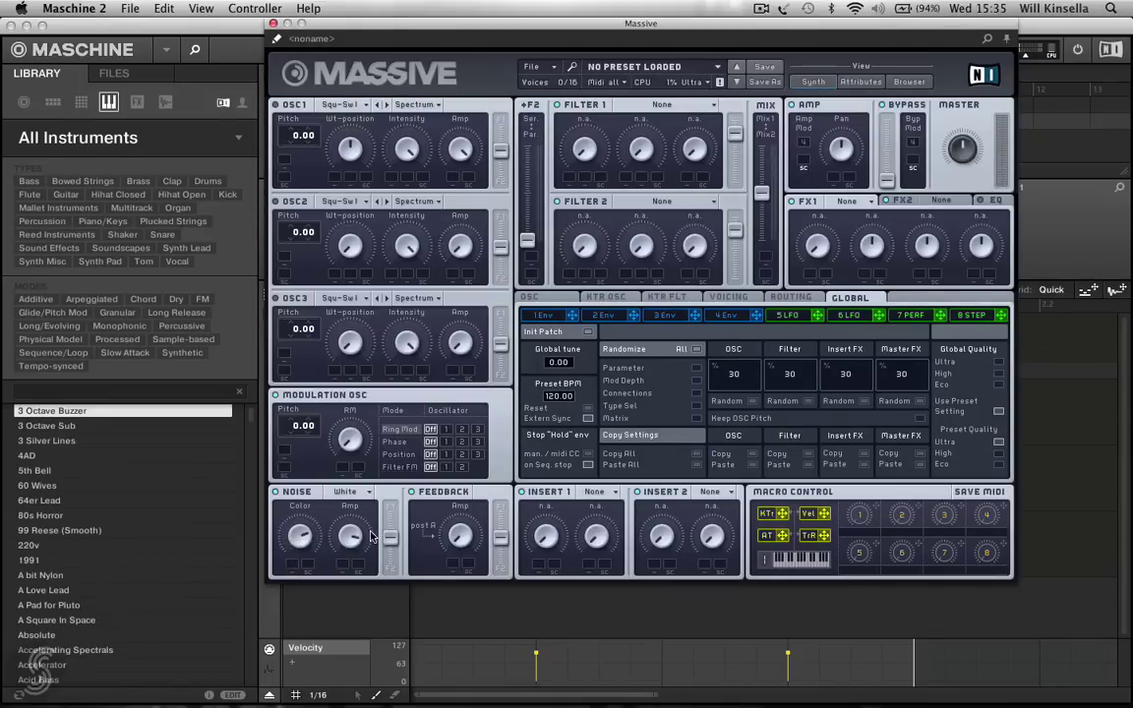
# Step: On the 4 Env tab, set a near-zero attack and a short decay falling to silence
pyautogui.click(725, 317)
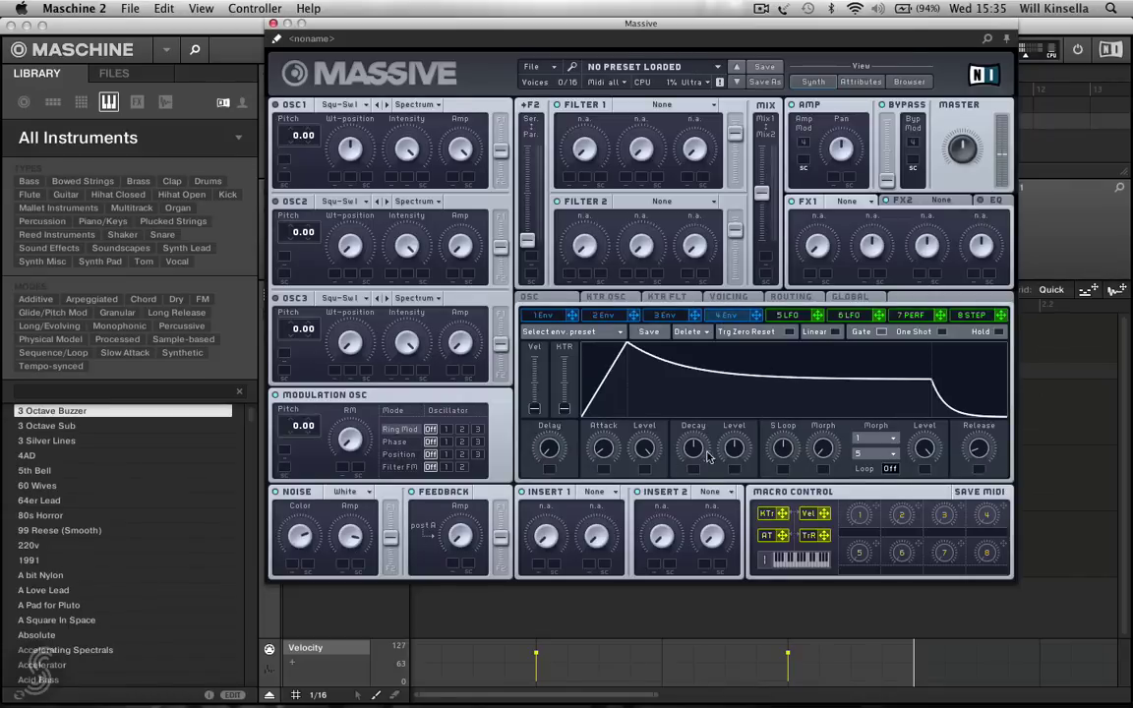
pyautogui.moveTo(697, 449); pyautogui.dragTo(631, 489)
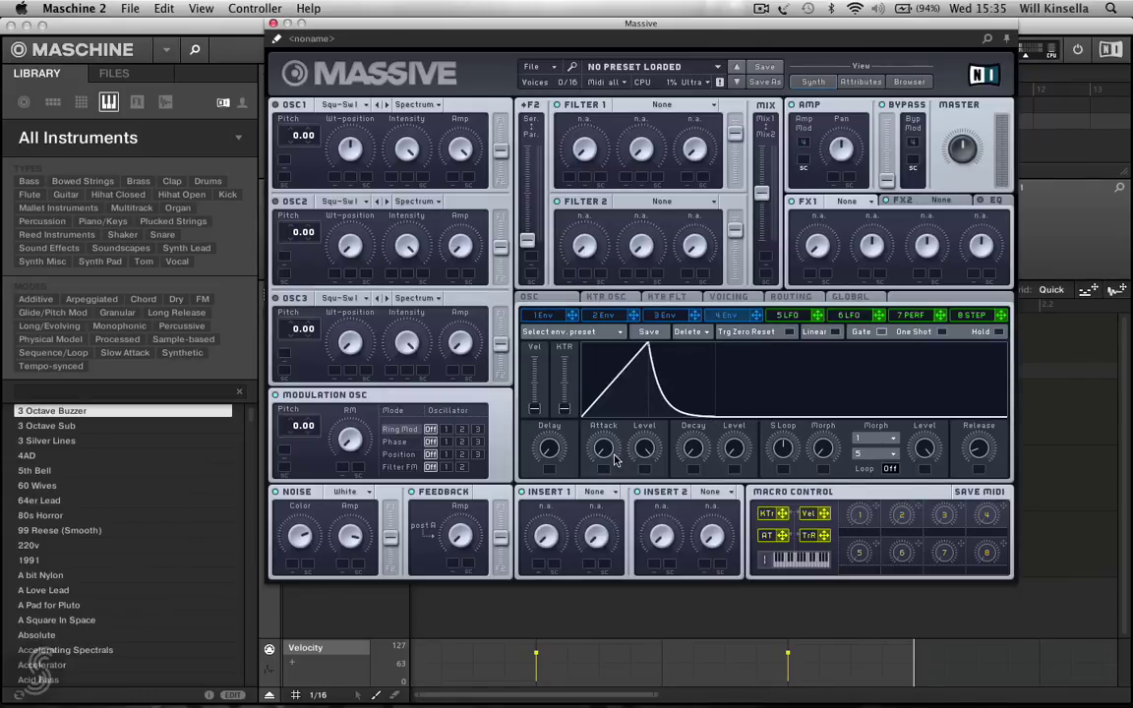
pyautogui.moveTo(696, 452); pyautogui.dragTo(697, 414)
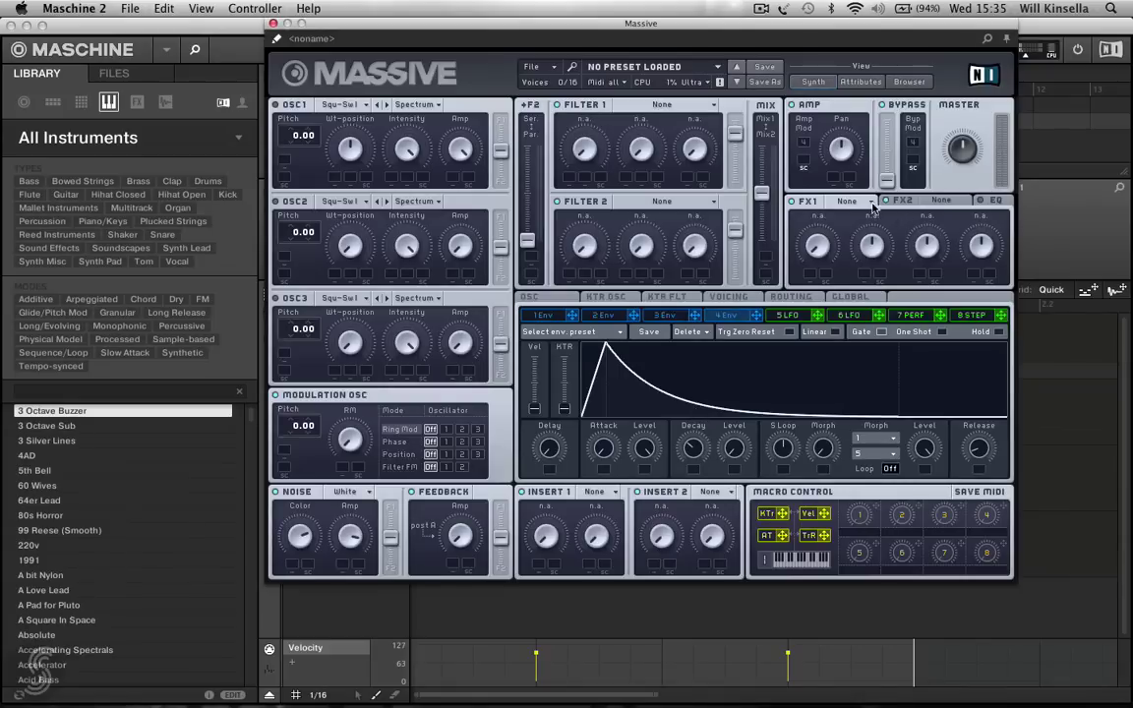
# Step: Put Classic Tube in FX1, Small Reverb in FX2, and Bitcrusher in Insert 1
pyautogui.click(870, 202)
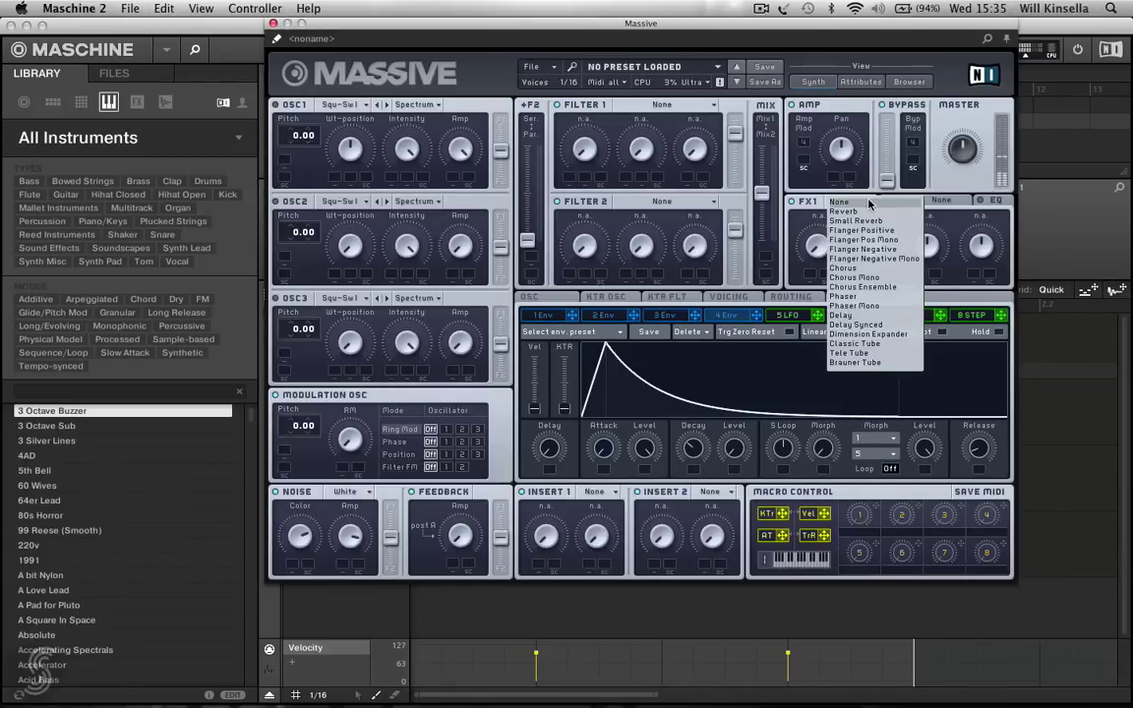
pyautogui.click(856, 343)
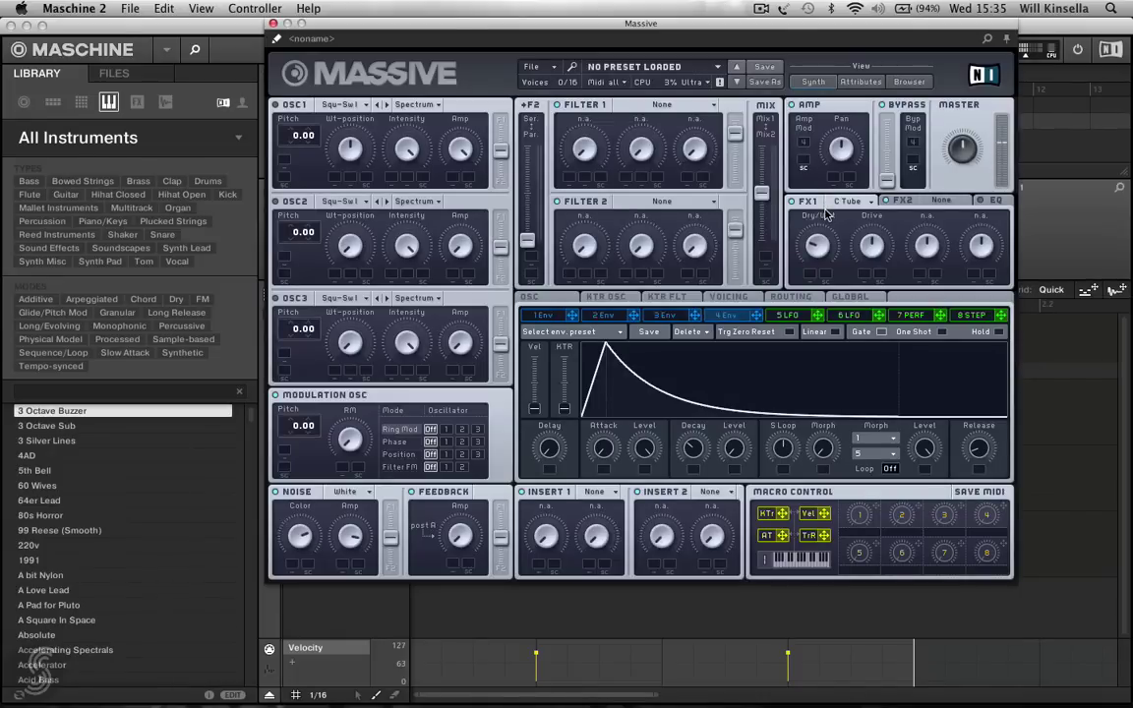
pyautogui.click(948, 202)
pyautogui.click(971, 203)
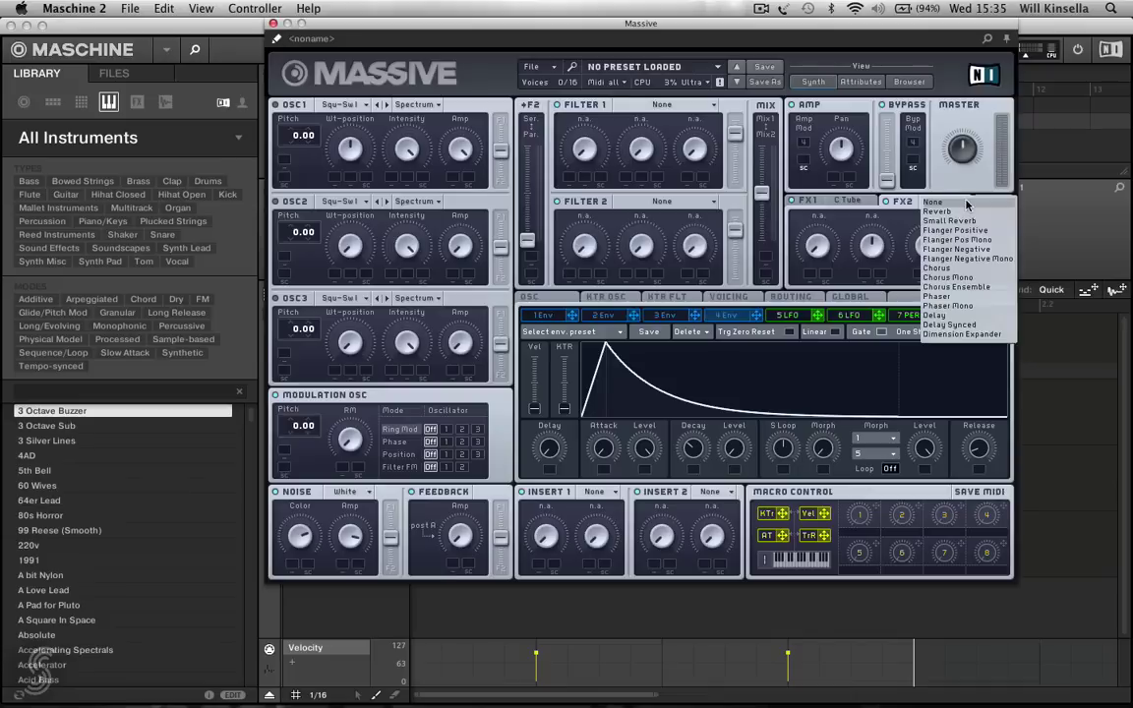
pyautogui.click(993, 241)
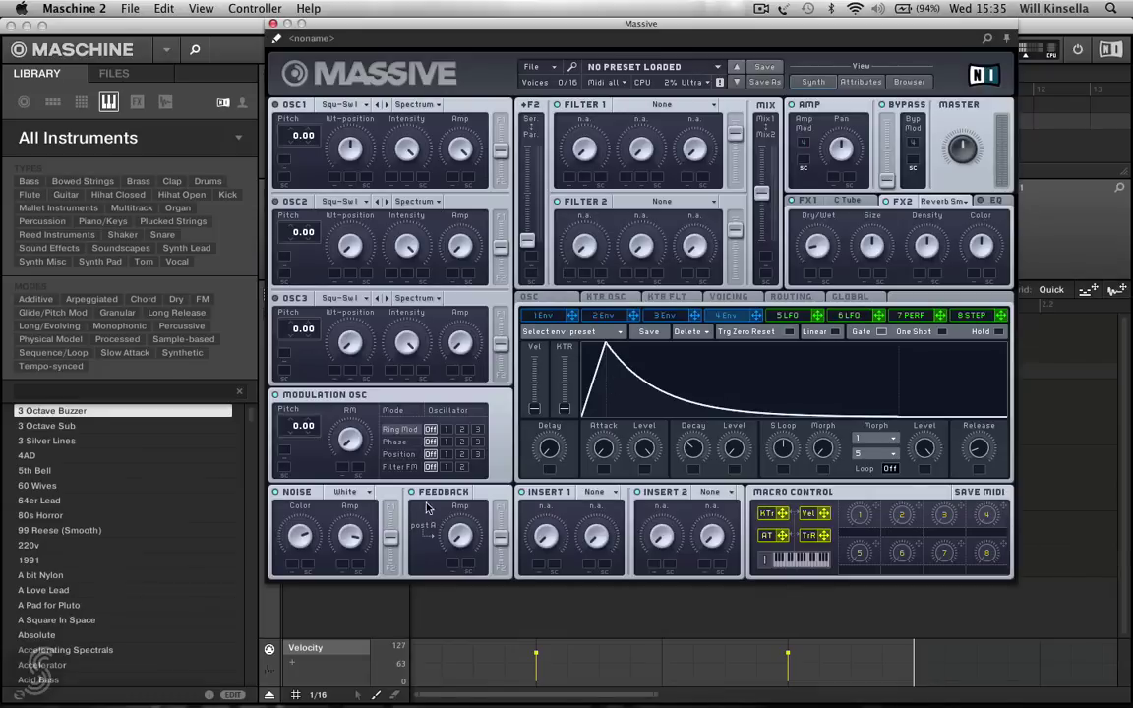
pyautogui.click(594, 491)
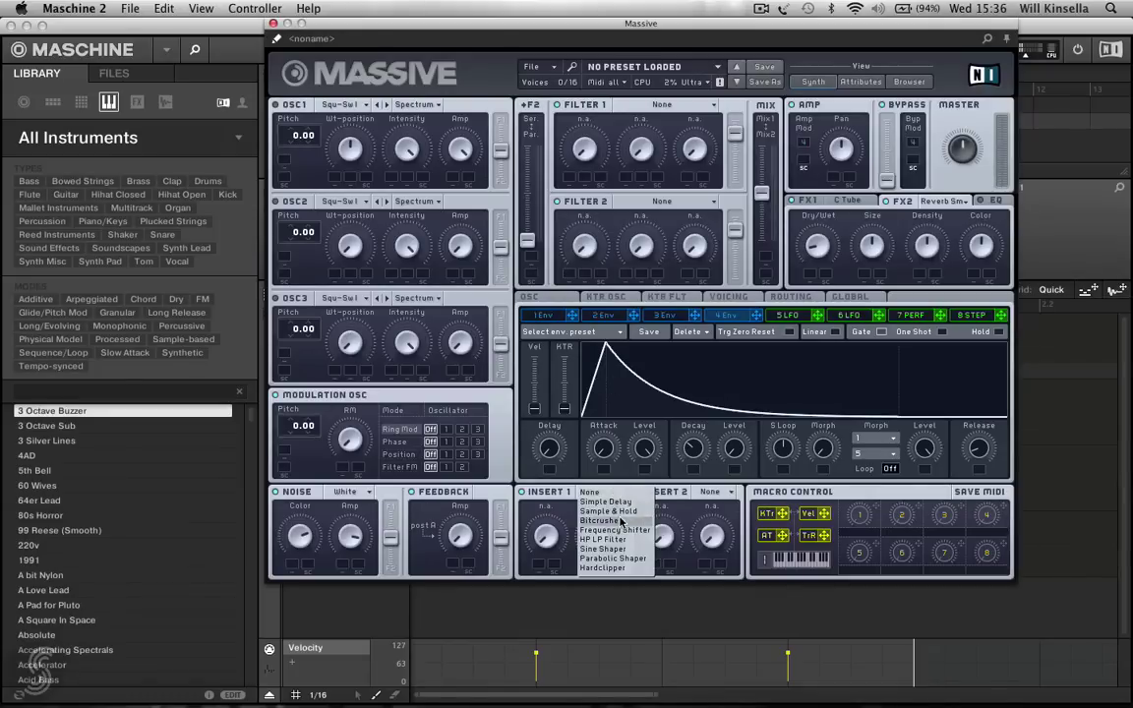
pyautogui.click(621, 522)
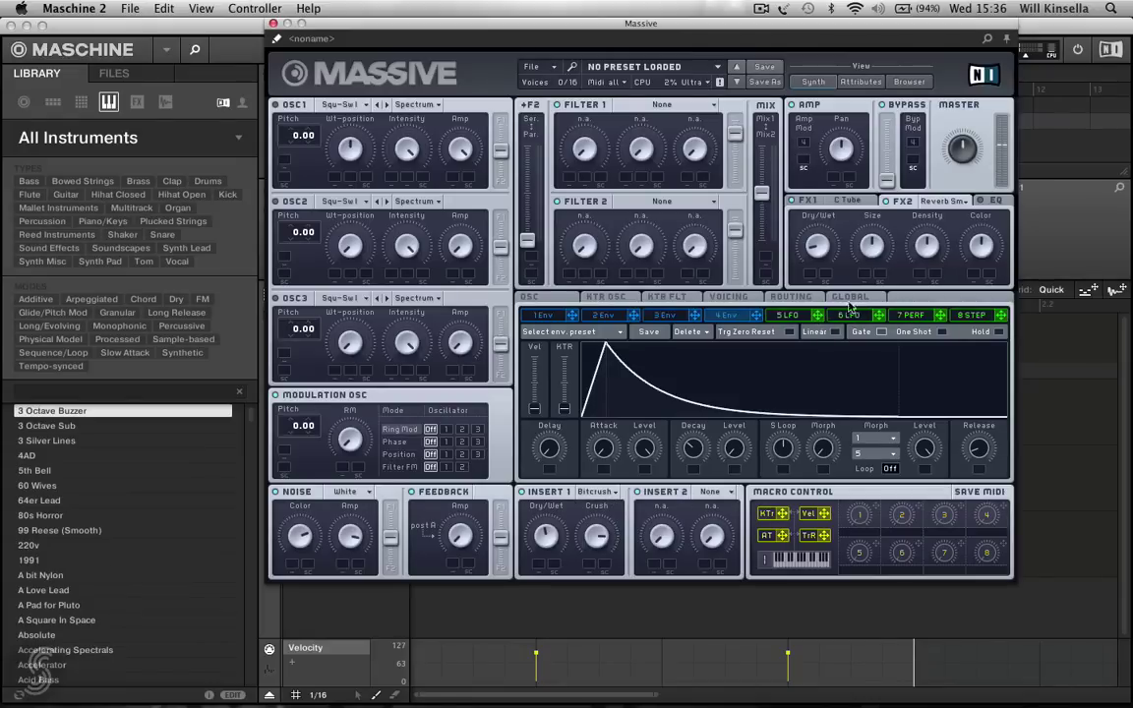
# Step: On the Routing page, set Filter 1 to Highpass 4 and Filter 2 to Lowpass 2
pyautogui.click(806, 297)
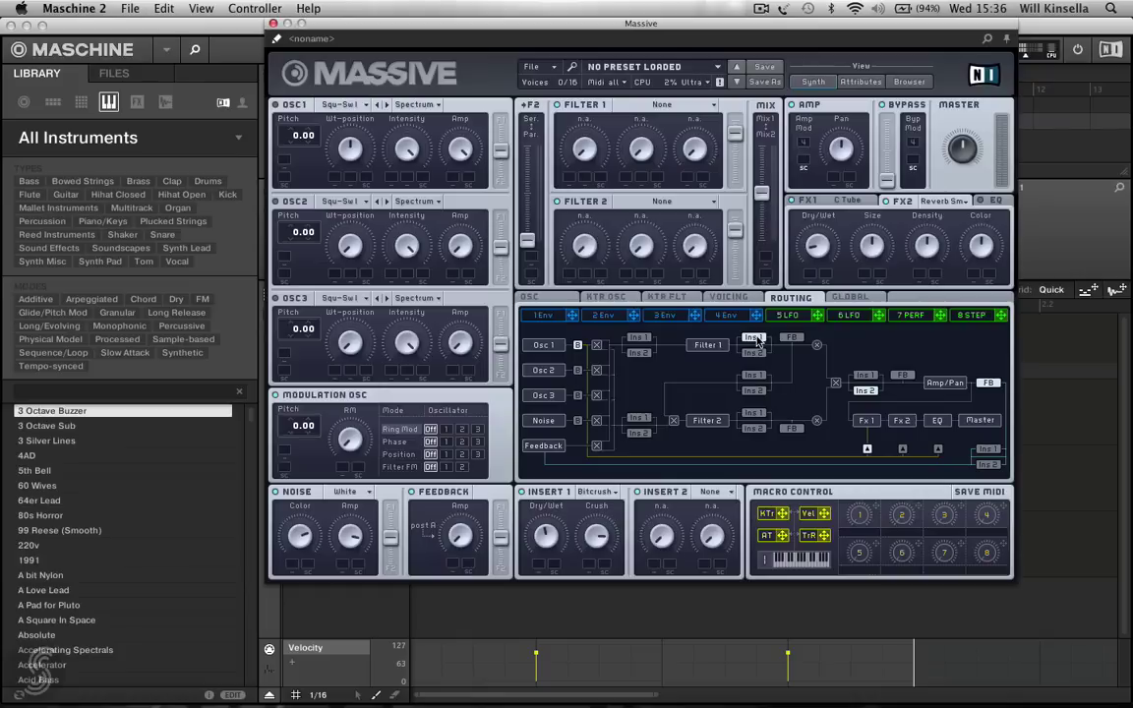
pyautogui.click(712, 105)
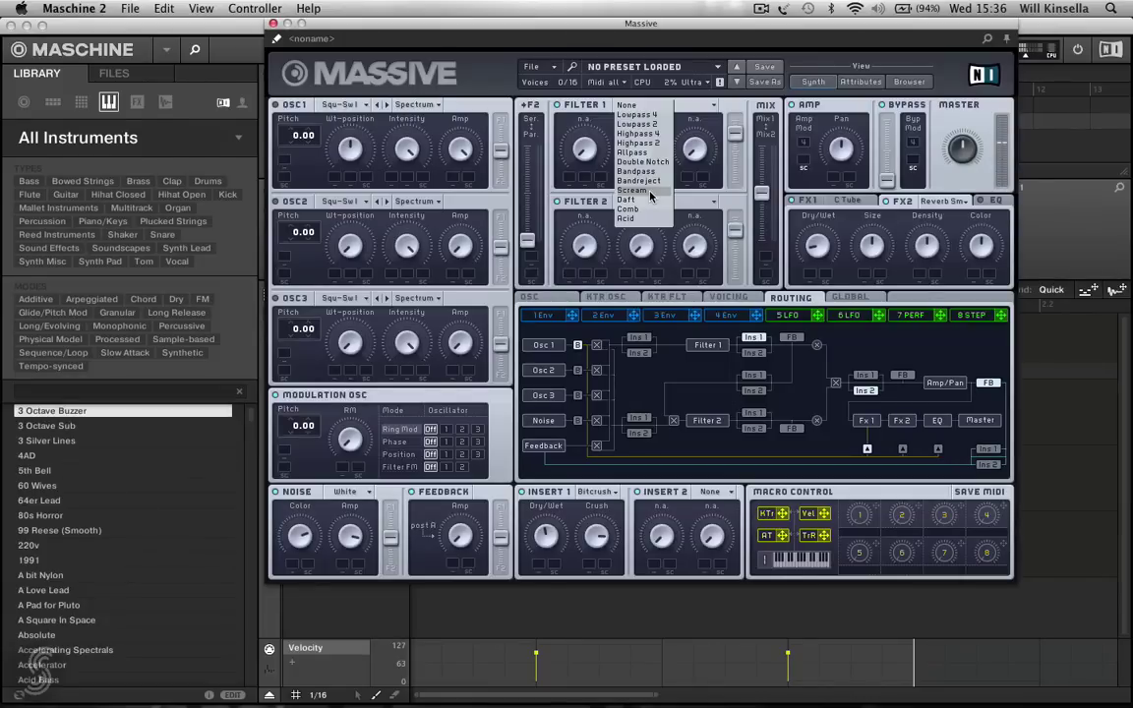
pyautogui.click(649, 134)
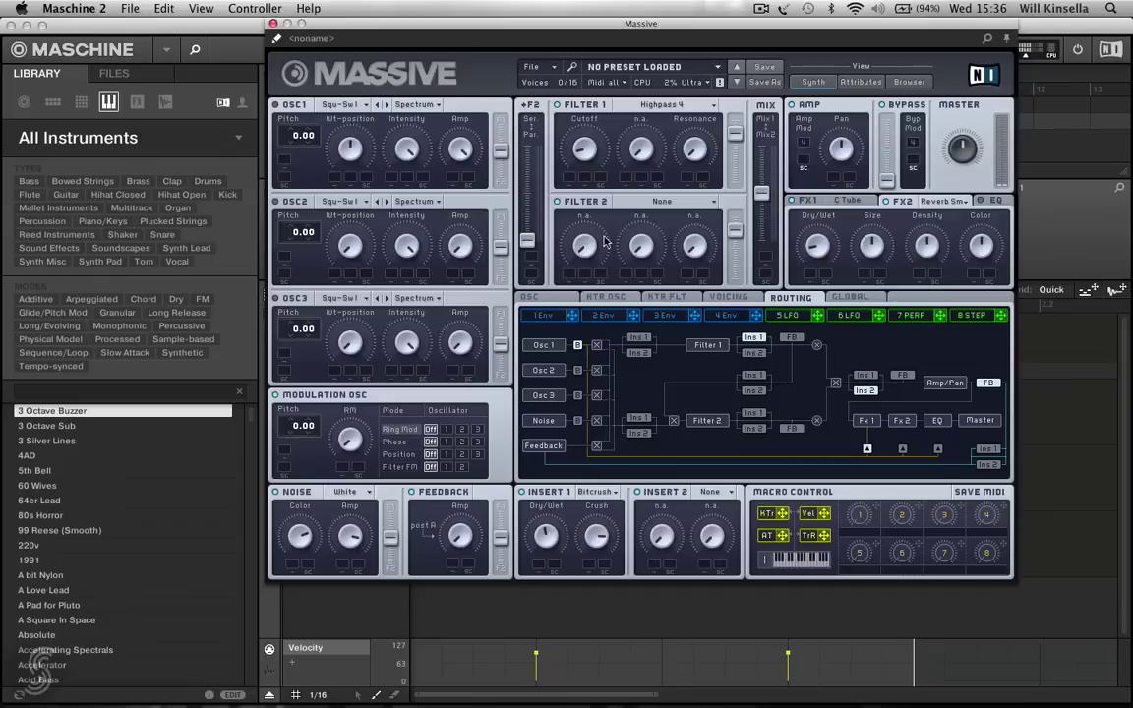
pyautogui.click(668, 201)
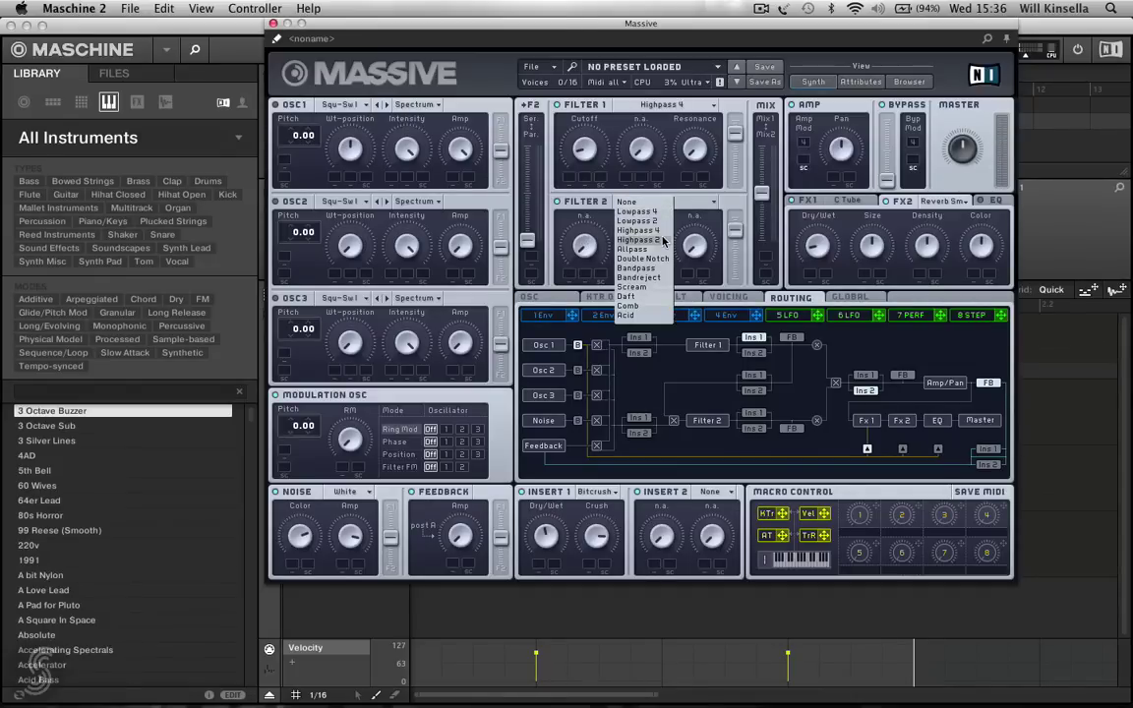
pyautogui.click(659, 240)
pyautogui.click(690, 206)
pyautogui.click(656, 222)
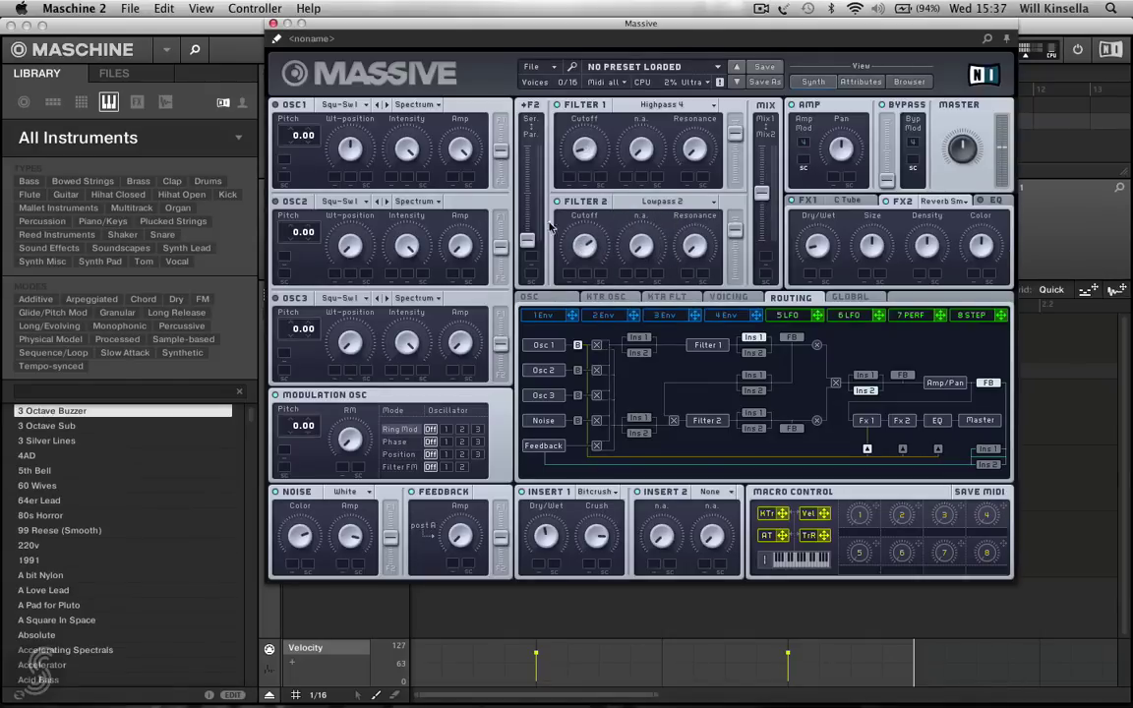
# Step: Raise the Ser/Par and Noise-to-Filter 1 sliders, and shift the filter mix toward Filter 2
pyautogui.moveTo(528, 242); pyautogui.dragTo(528, 145)
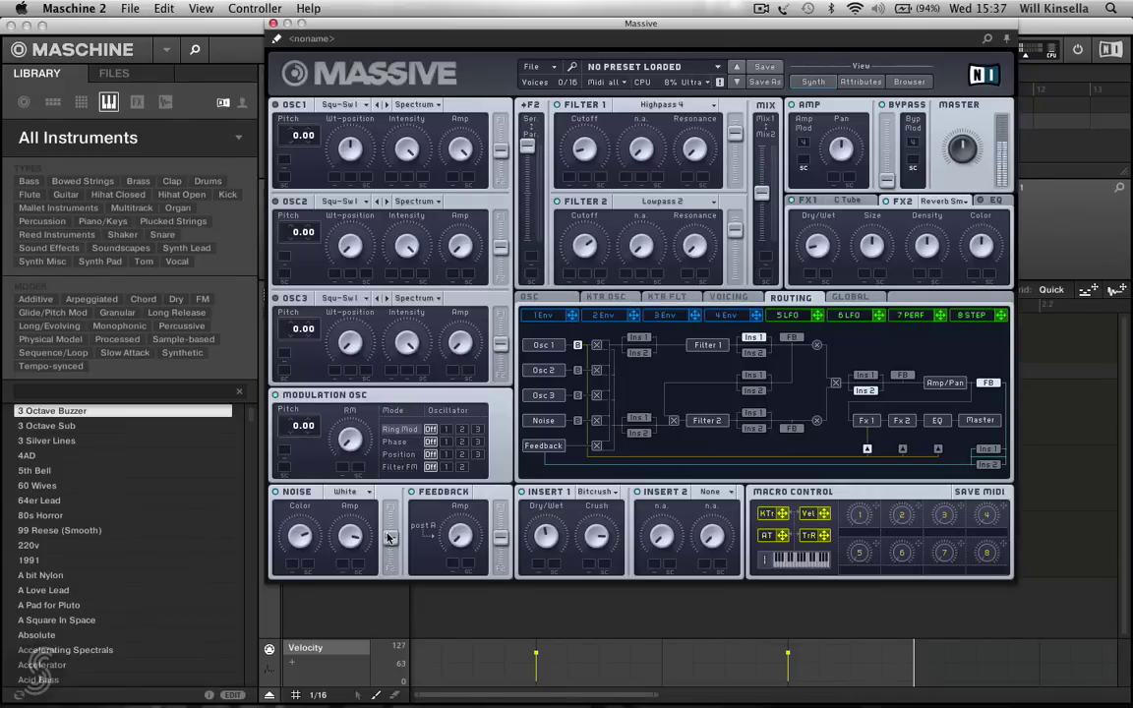
pyautogui.moveTo(388, 538); pyautogui.dragTo(384, 483)
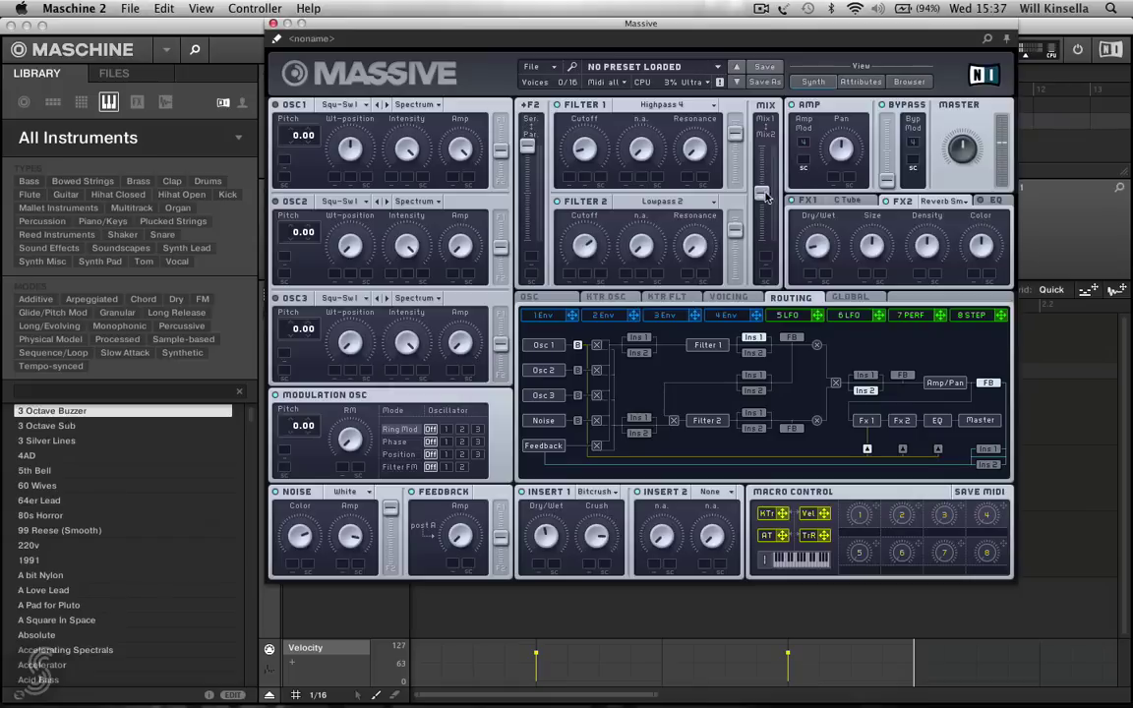
pyautogui.moveTo(763, 194); pyautogui.dragTo(765, 277)
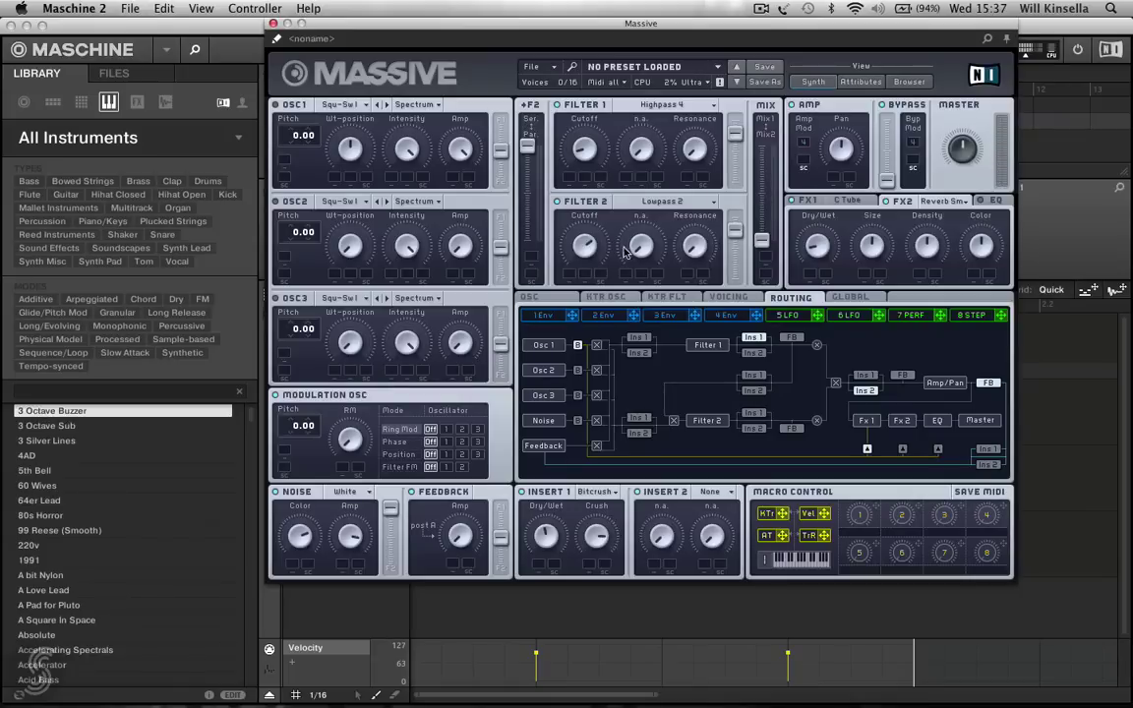